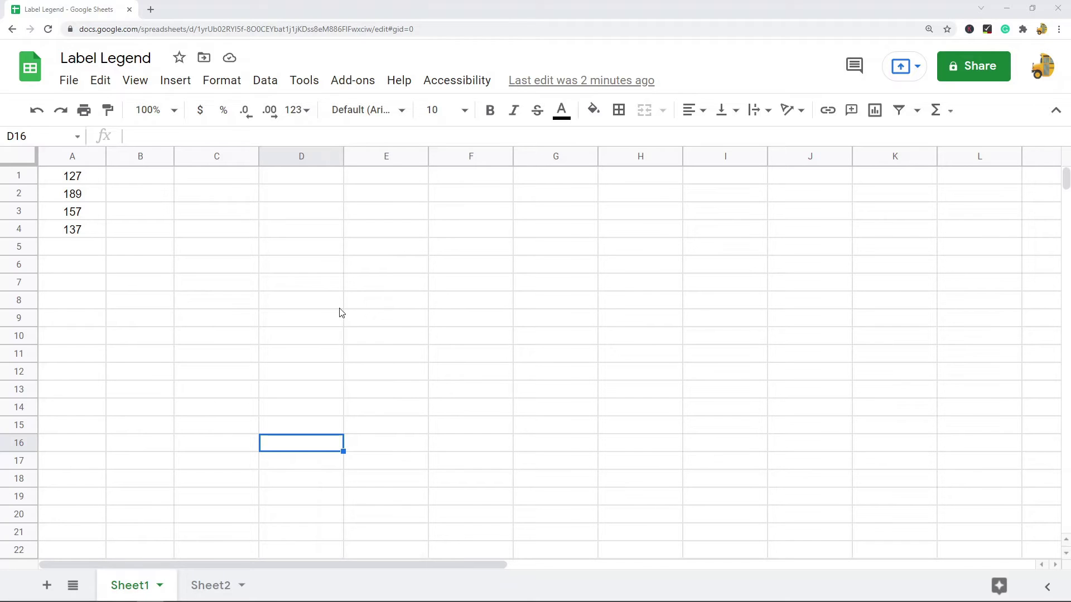
# Select the four numbers in A1:A4 and insert a chart, which appears as a column chart.
pyautogui.moveTo(74, 177); pyautogui.dragTo(74, 235)
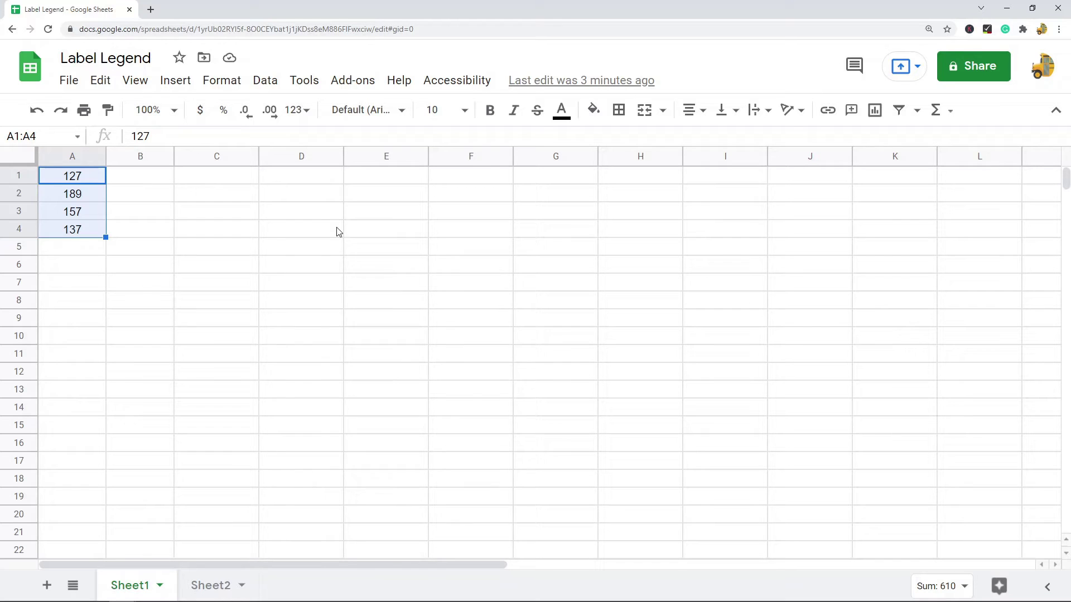
pyautogui.click(249, 246)
pyautogui.moveTo(78, 180); pyautogui.dragTo(77, 237)
pyautogui.click(179, 88)
pyautogui.click(242, 311)
pyautogui.scroll(1, 892, 220)
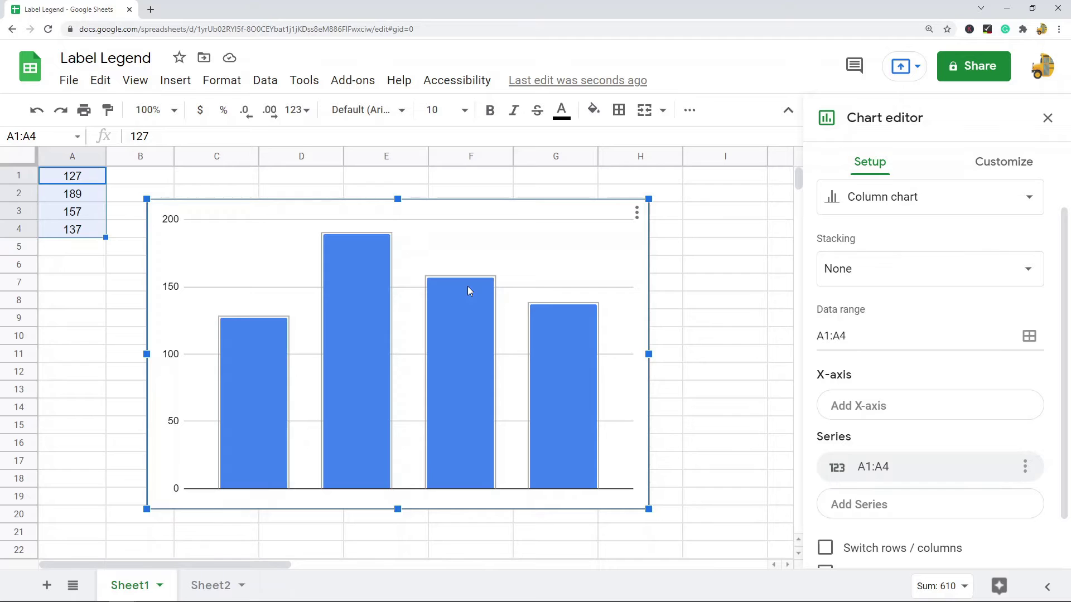
# Change the chart type from column to pie chart.
pyautogui.click(920, 200)
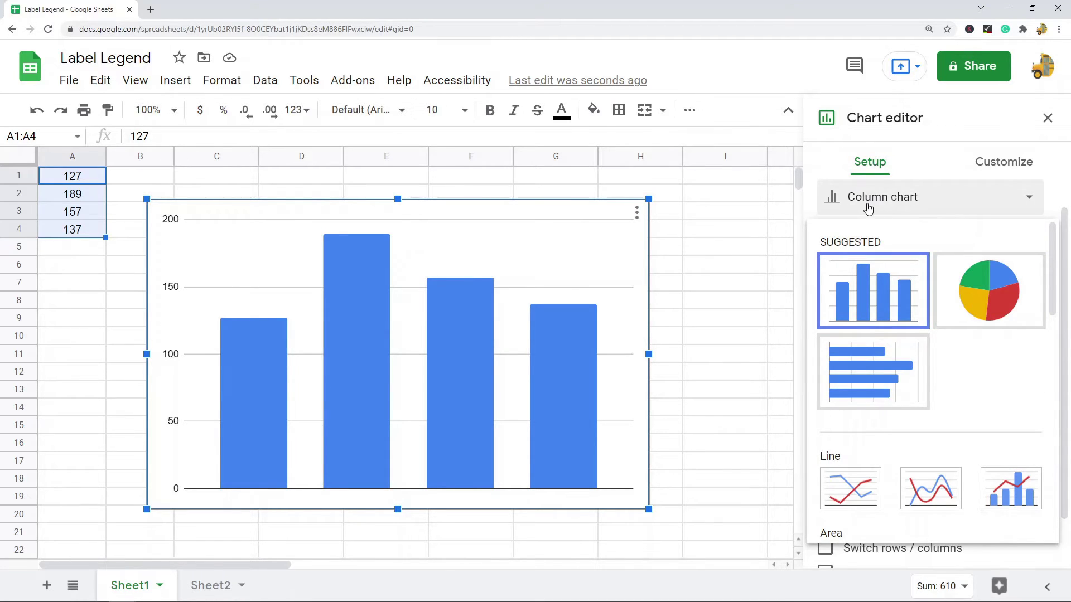
pyautogui.click(988, 280)
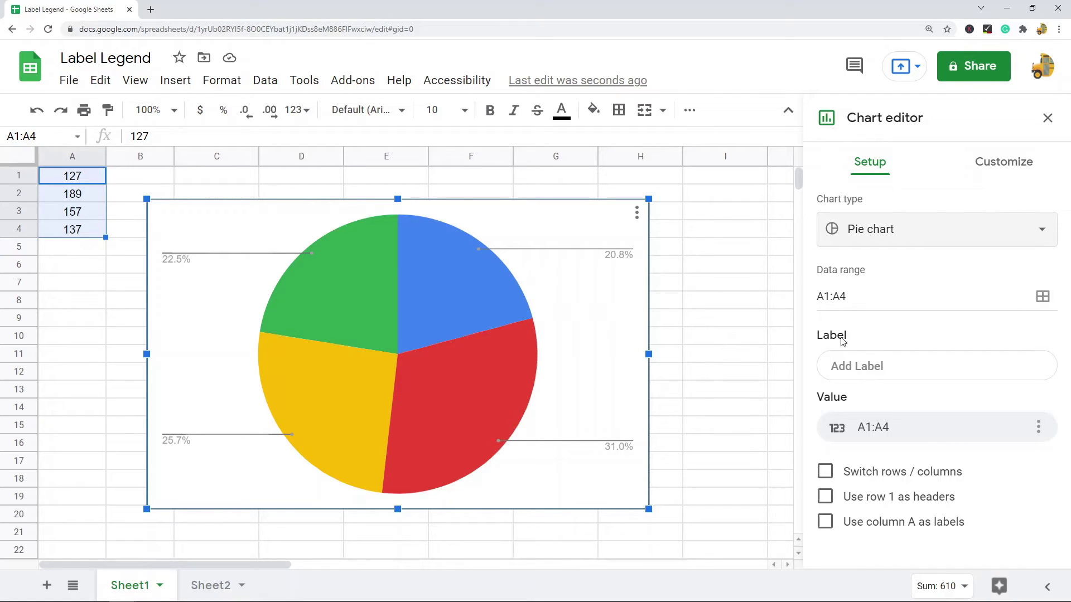
pyautogui.click(877, 366)
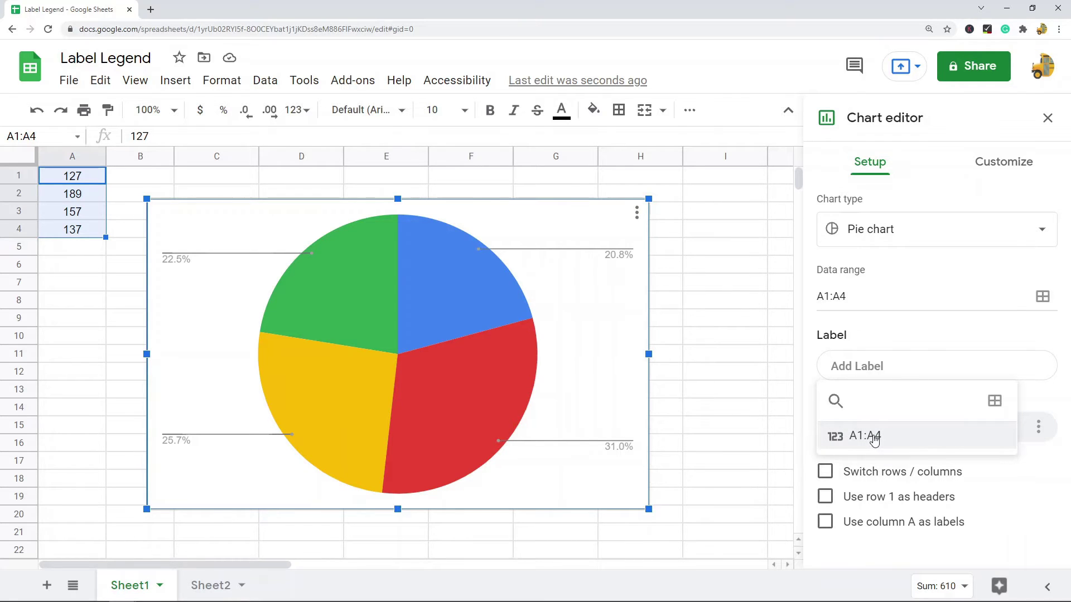
pyautogui.click(874, 437)
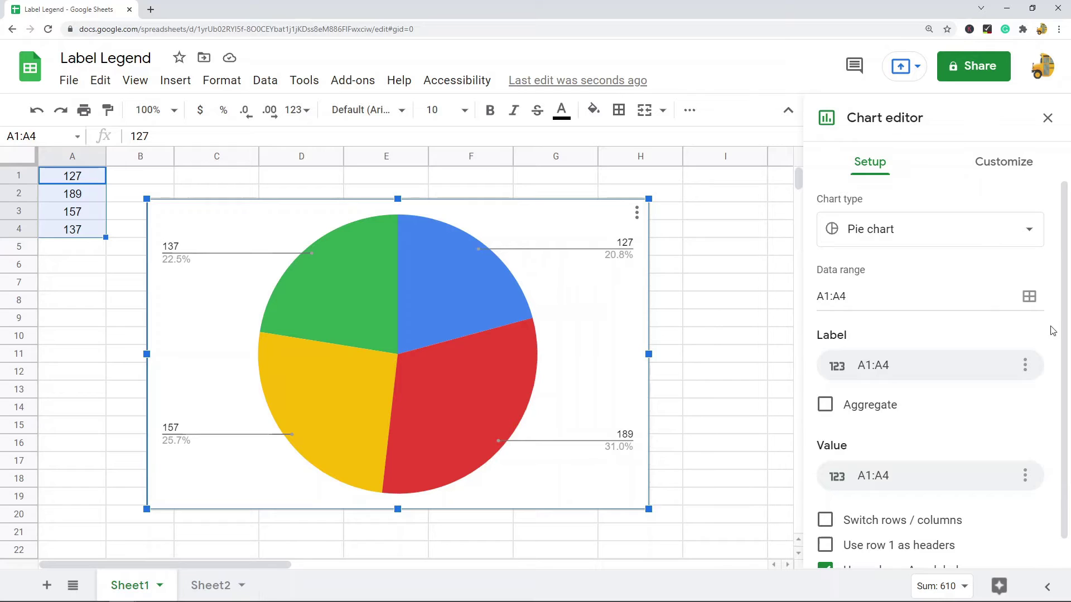
pyautogui.click(1025, 365)
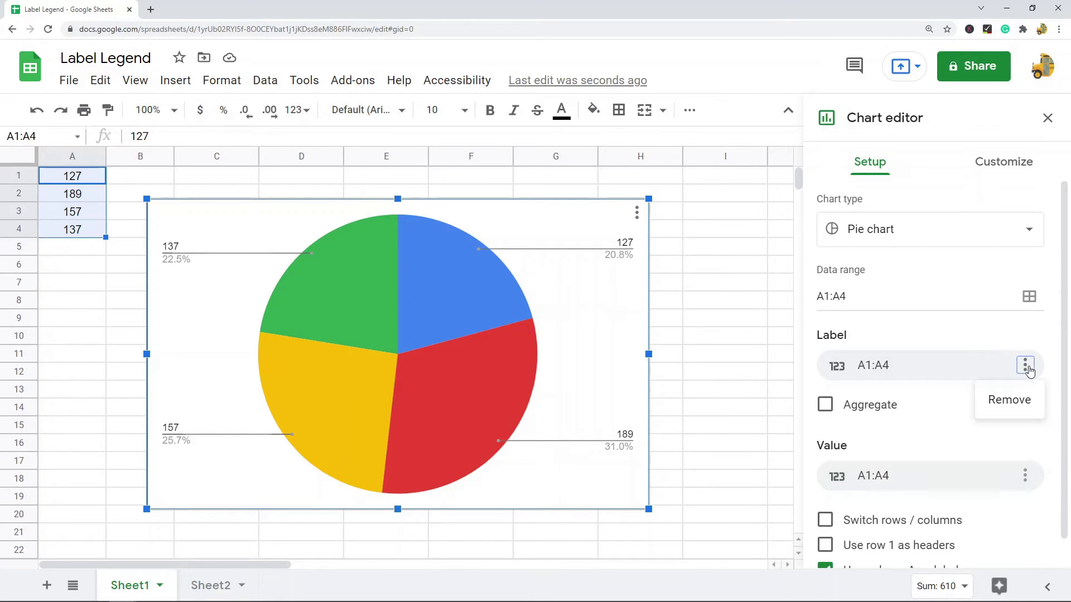
pyautogui.click(1009, 399)
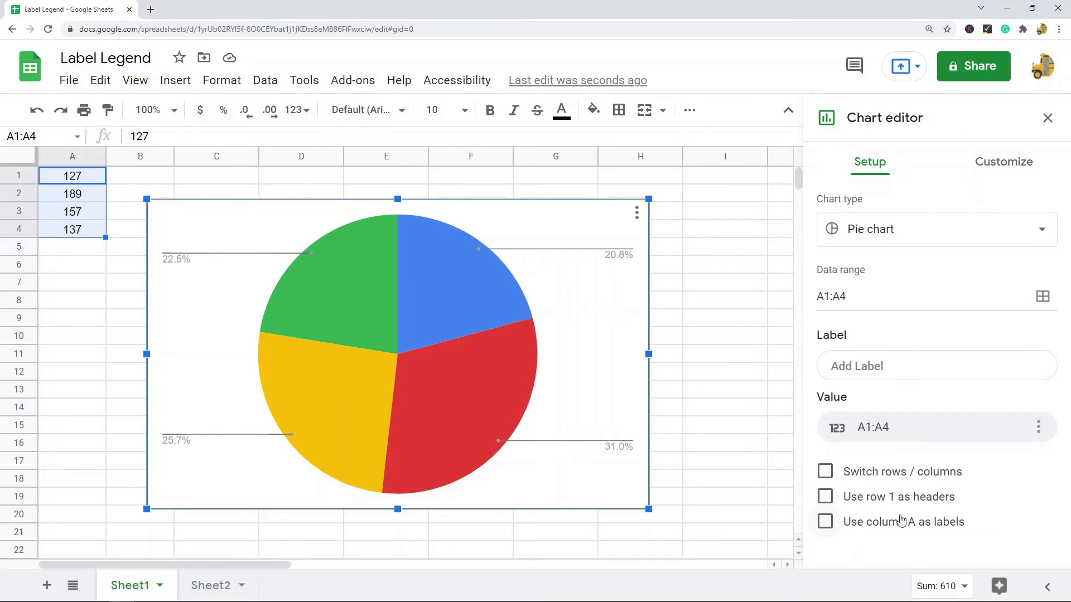
pyautogui.click(825, 522)
pyautogui.scroll(-1, 848, 487)
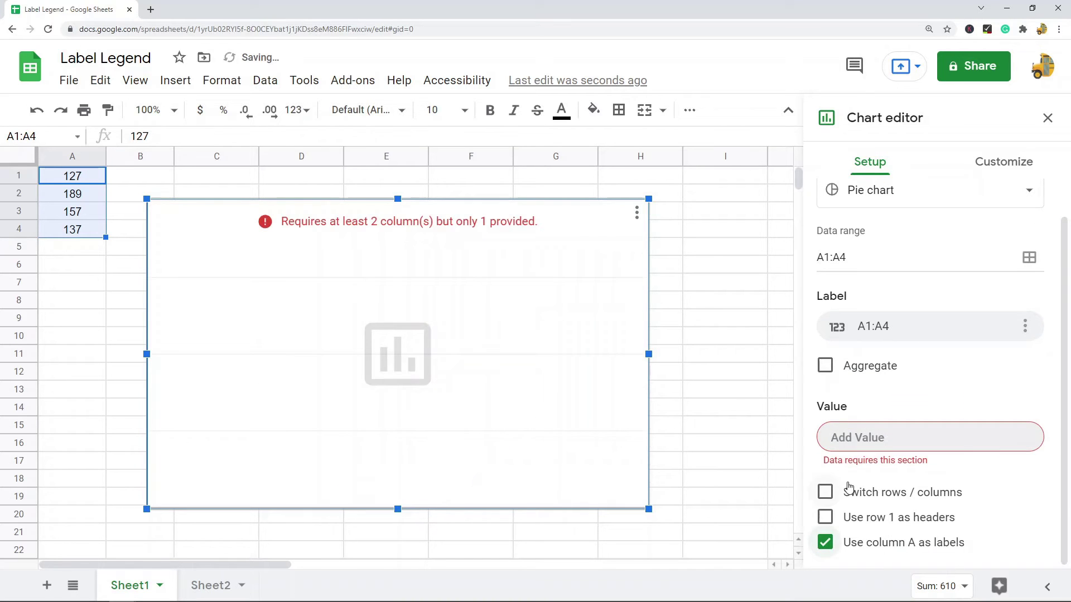
pyautogui.click(843, 438)
pyautogui.click(953, 516)
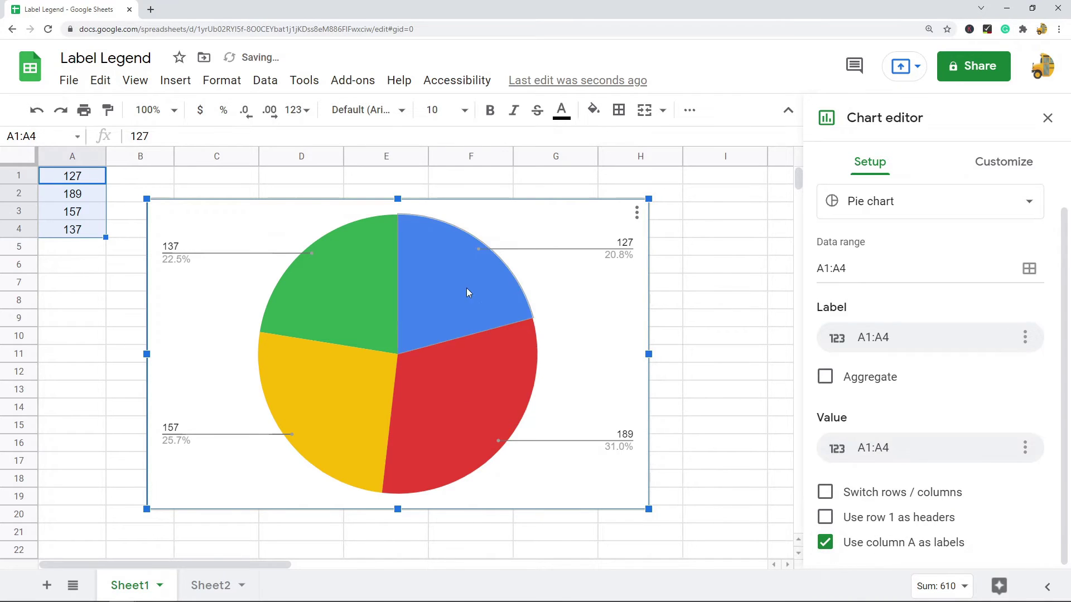
pyautogui.click(825, 545)
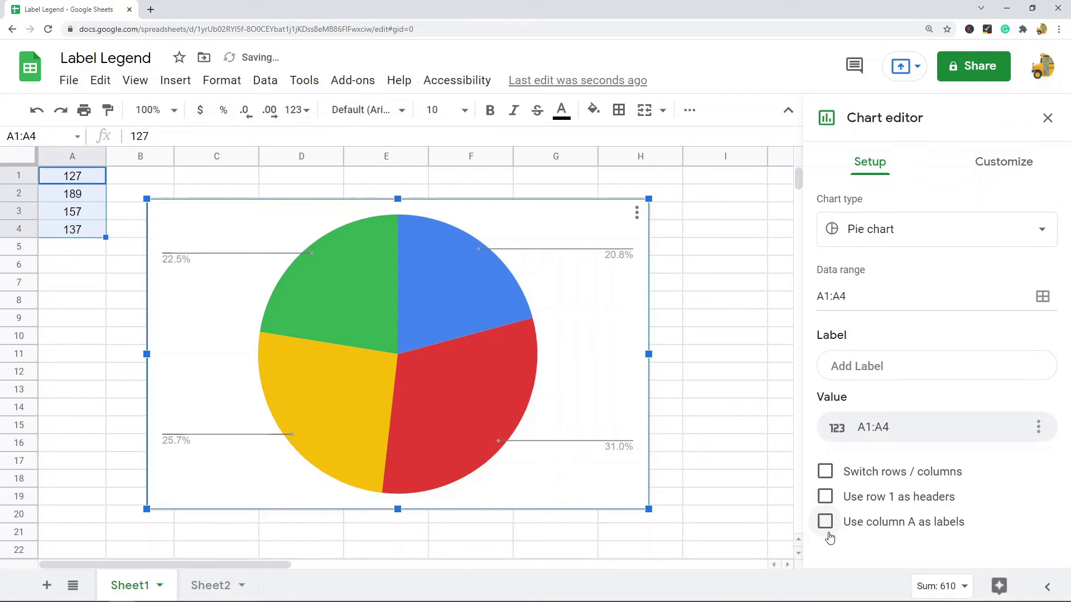
pyautogui.click(825, 521)
pyautogui.click(826, 544)
pyautogui.click(825, 520)
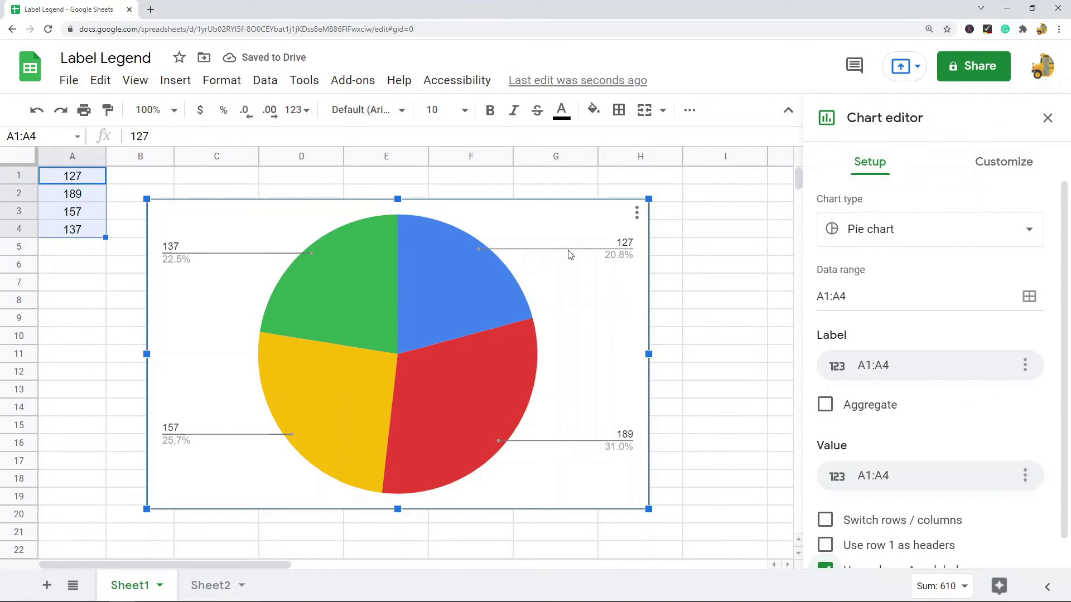
pyautogui.scroll(-1, 812, 533)
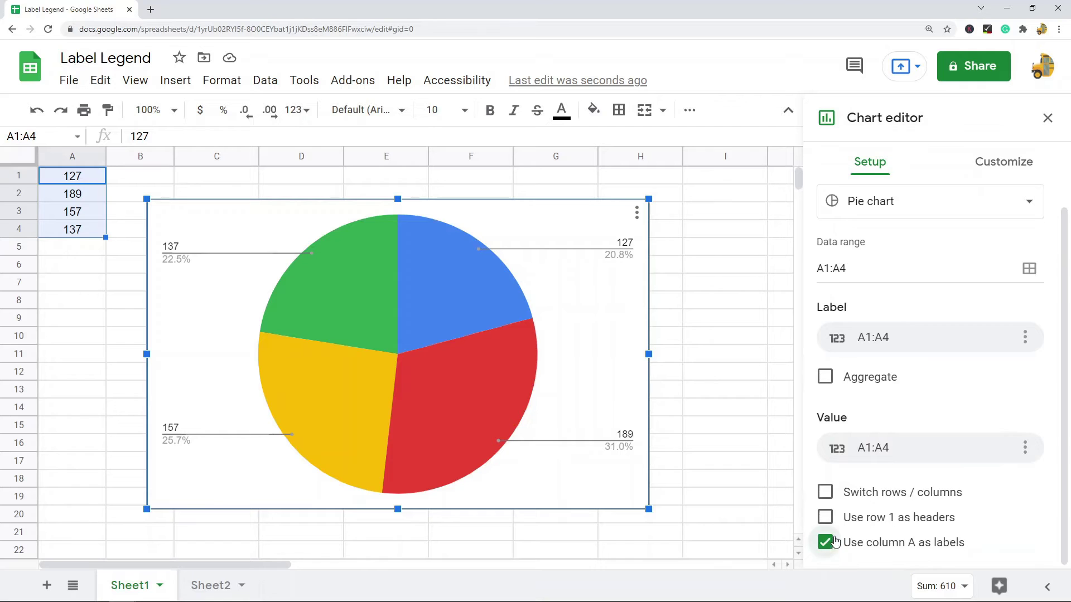
pyautogui.click(826, 542)
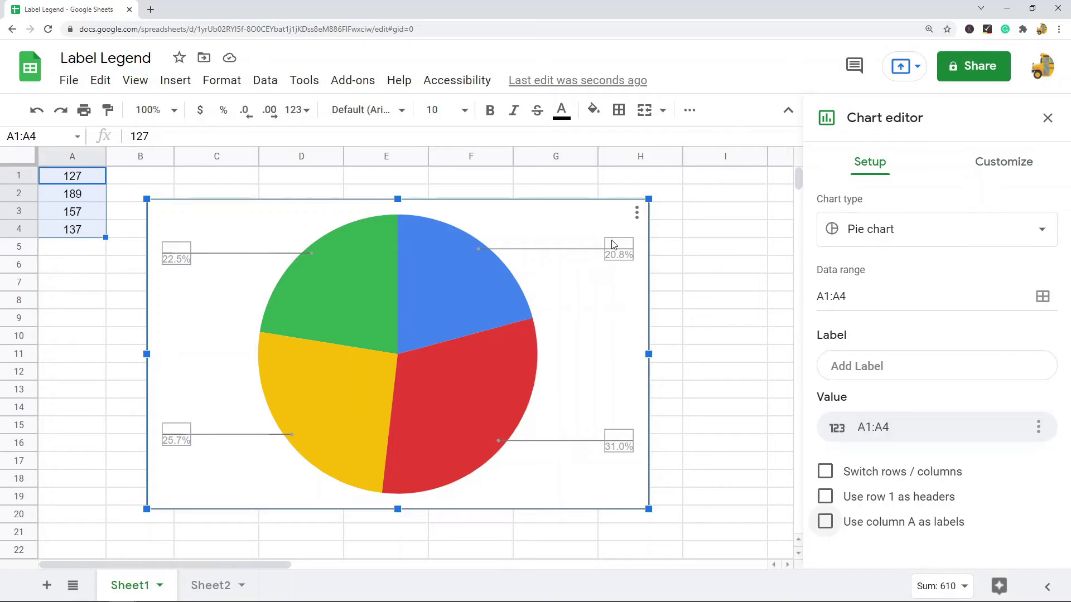
# Label the 20.8% slice 'Hat' and the 31.0% slice 'Jeans'.
pyautogui.click(613, 244)
pyautogui.click(619, 243)
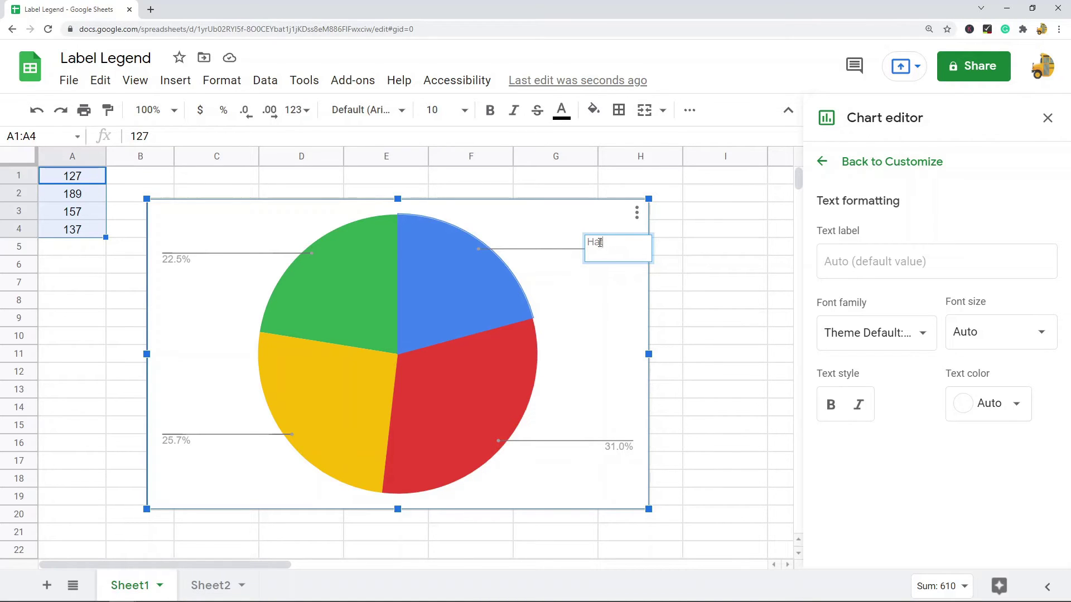
pyautogui.click(613, 252)
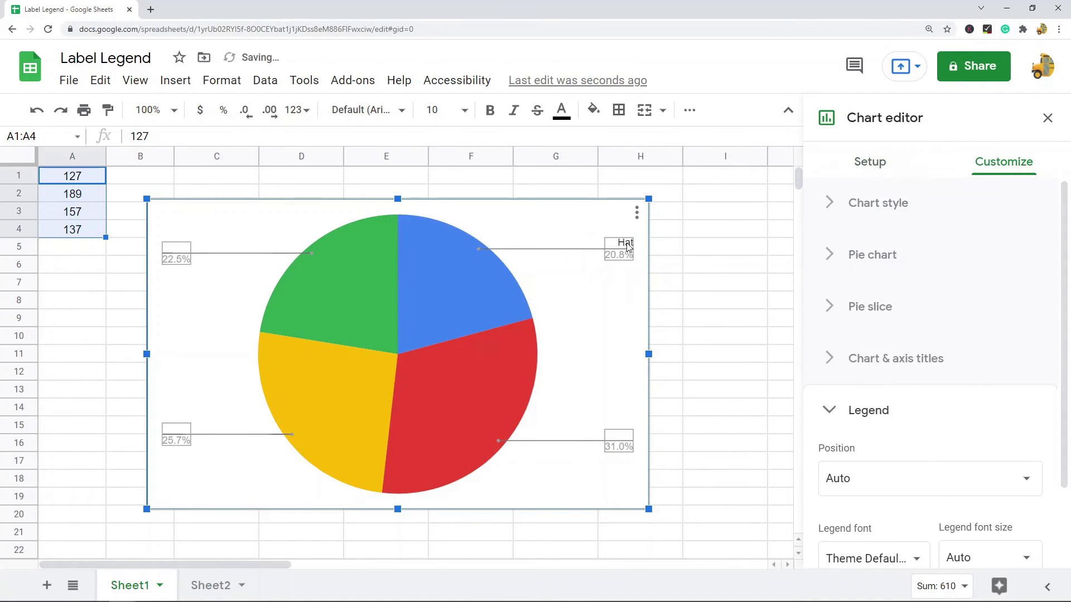
pyautogui.click(617, 440)
pyautogui.click(615, 435)
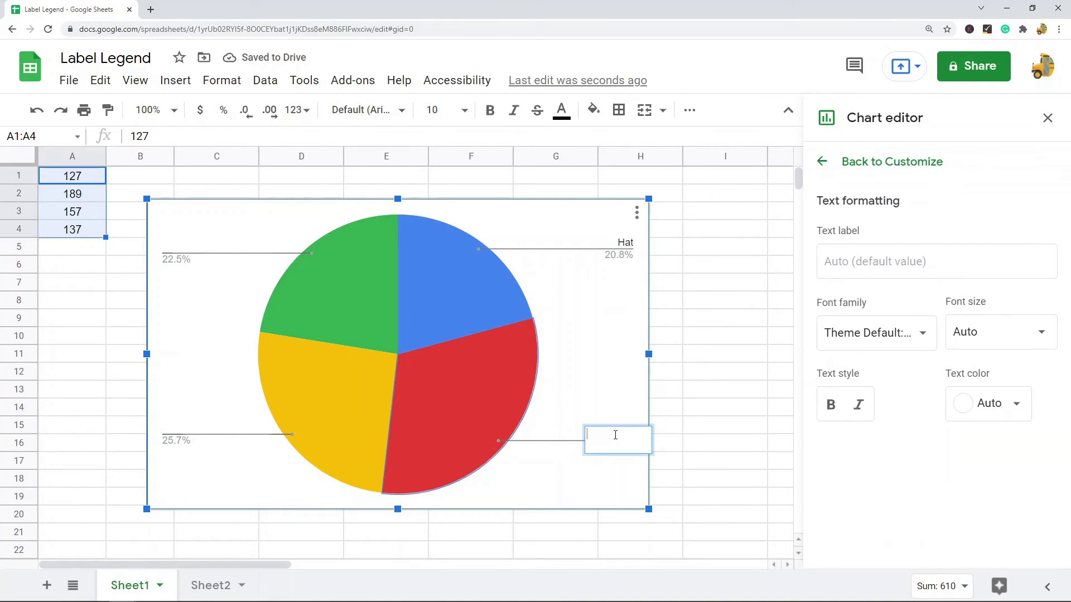
pyautogui.write('Jeans')
pyautogui.click(199, 421)
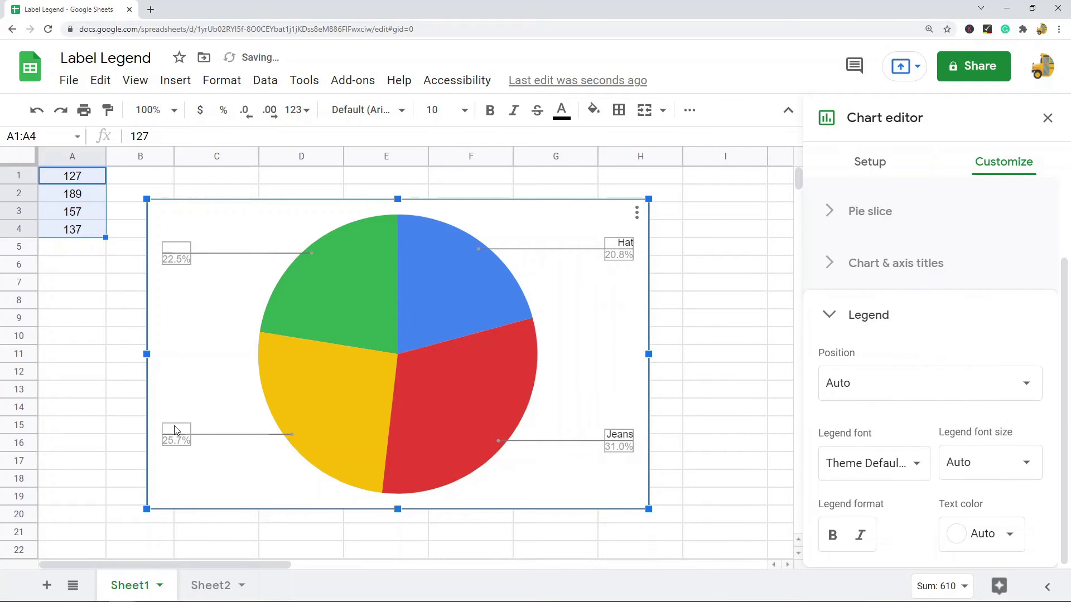
pyautogui.click(178, 431)
# Label the 25.7% slice 'Shirt' and the 22.5% slice 'Socks'.
pyautogui.click(178, 431)
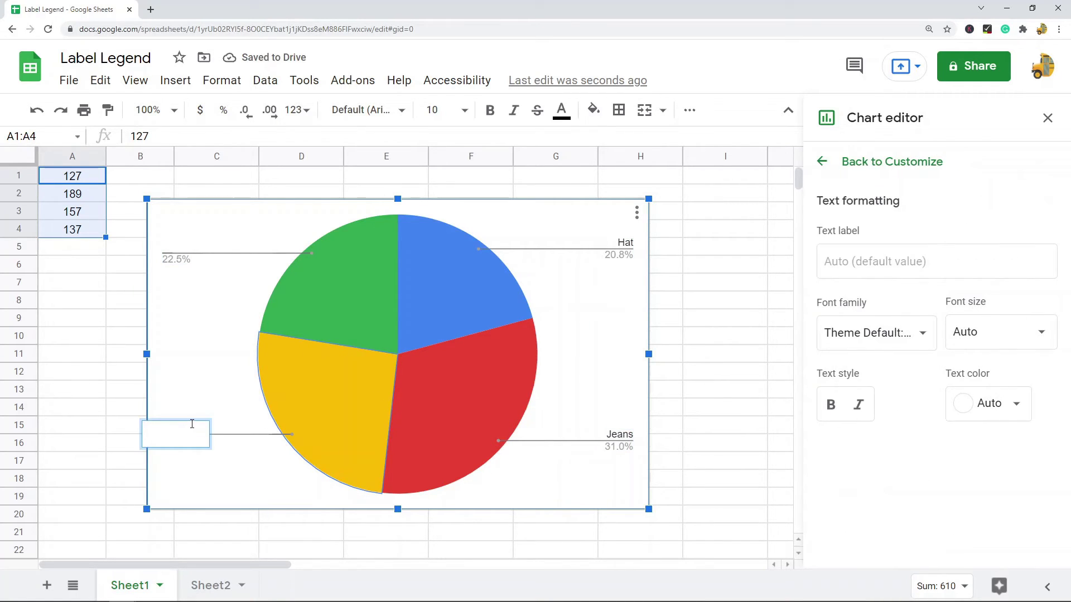
pyautogui.click(211, 330)
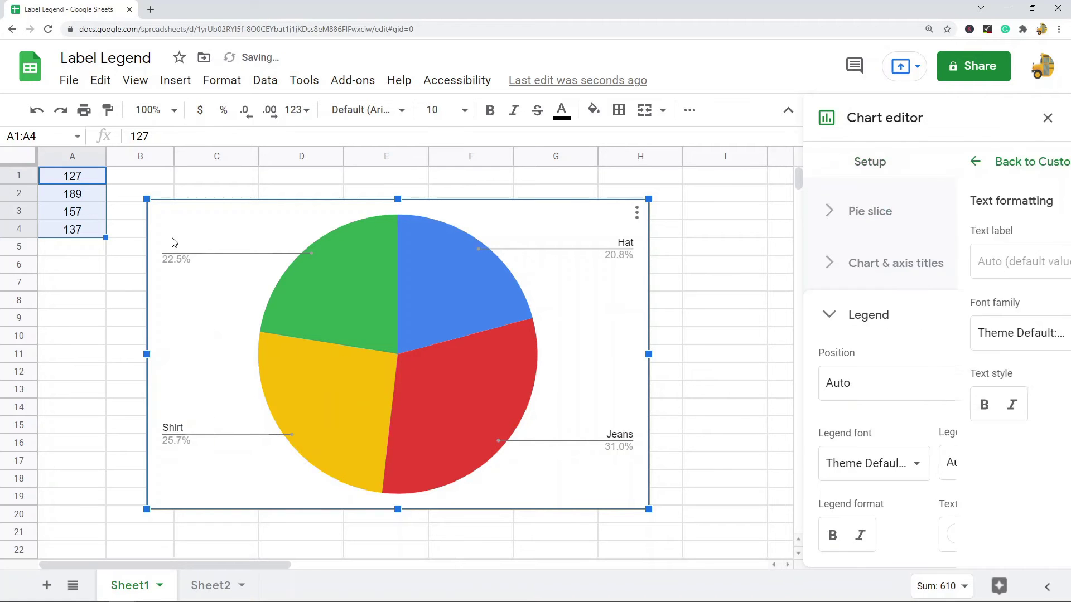
pyautogui.click(178, 249)
pyautogui.click(179, 250)
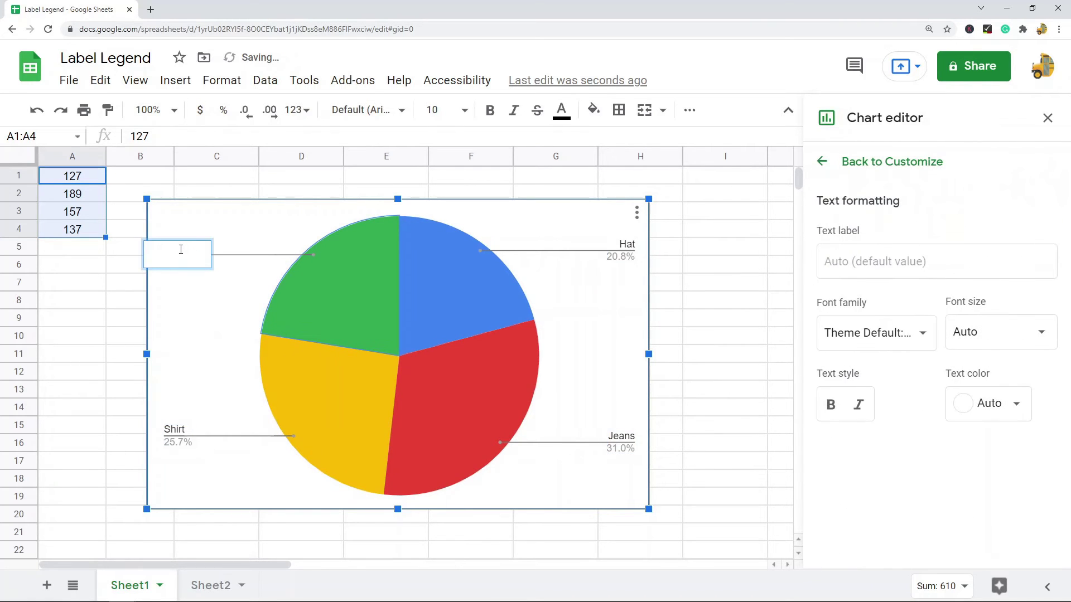
pyautogui.write('Socks')
pyautogui.click(227, 317)
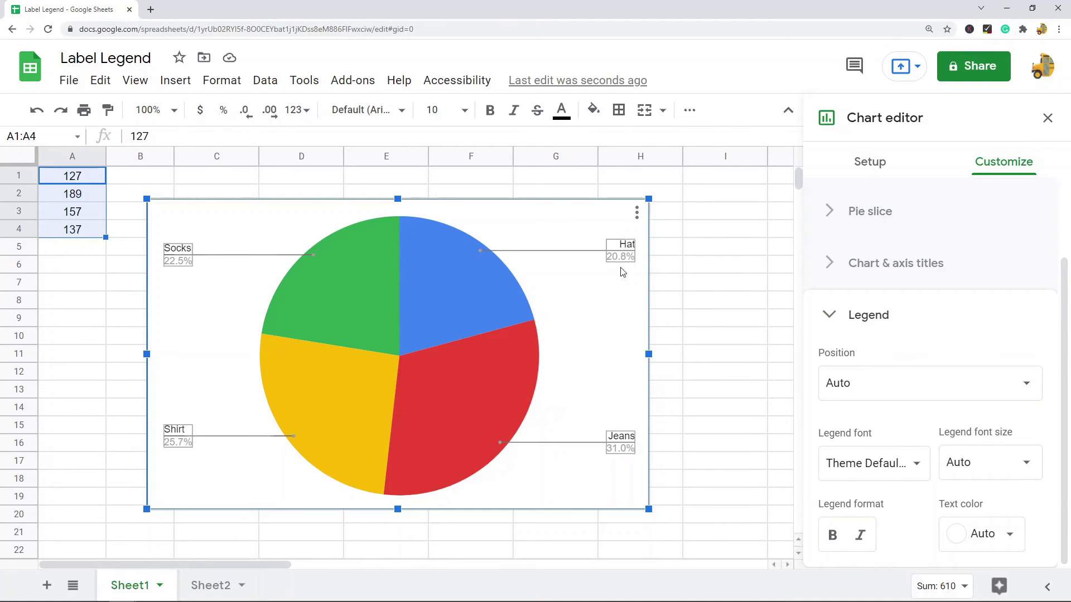
# Set the pie chart legend position to Top, then switch to Sheet2.
pyautogui.click(698, 261)
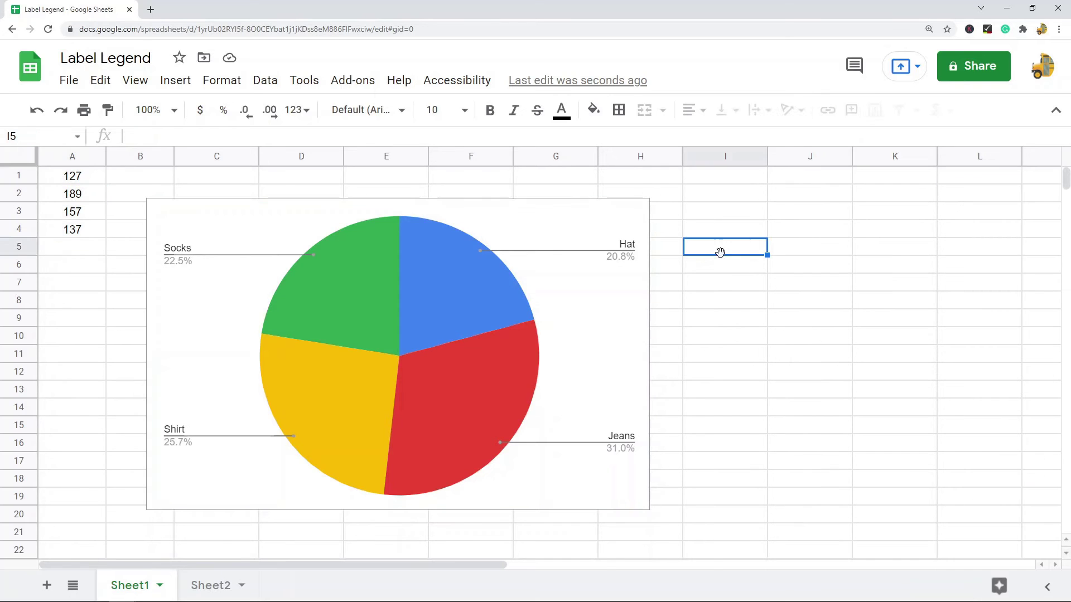
pyautogui.doubleClick(442, 288)
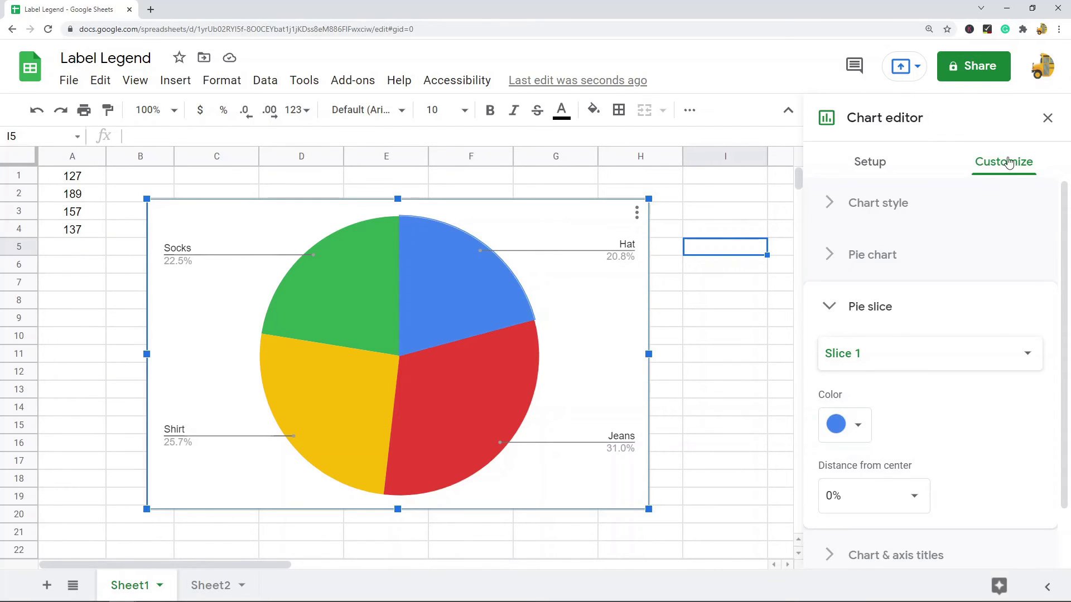
pyautogui.click(828, 308)
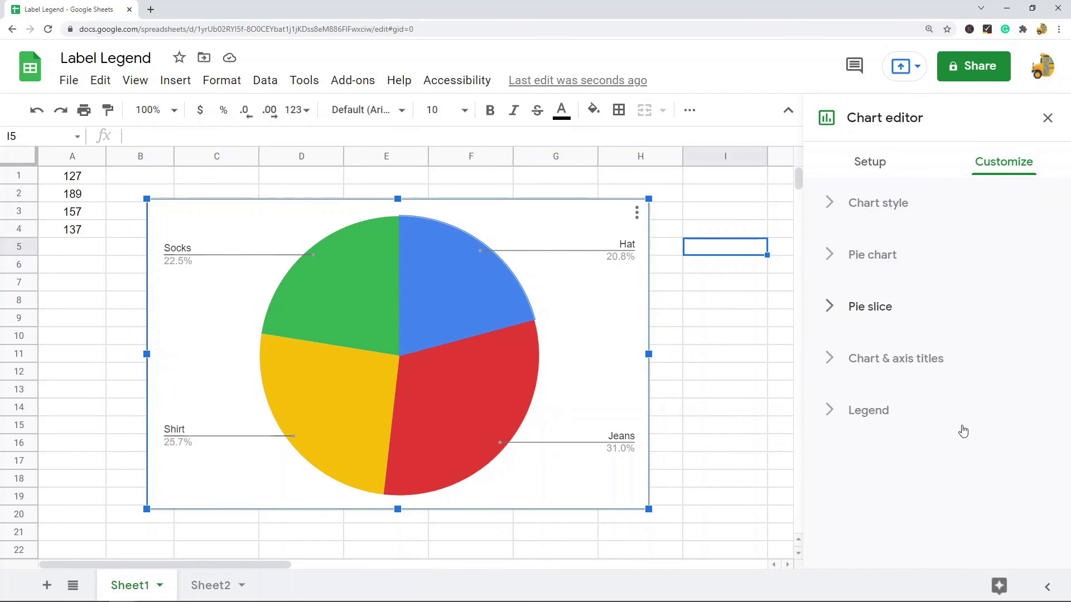
pyautogui.click(828, 411)
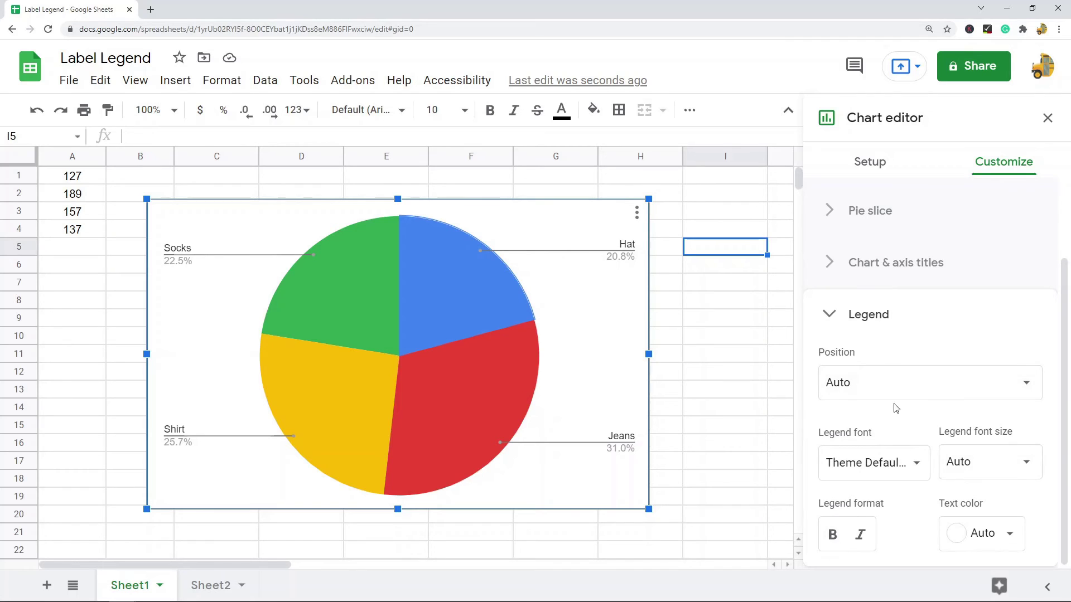
pyautogui.click(918, 383)
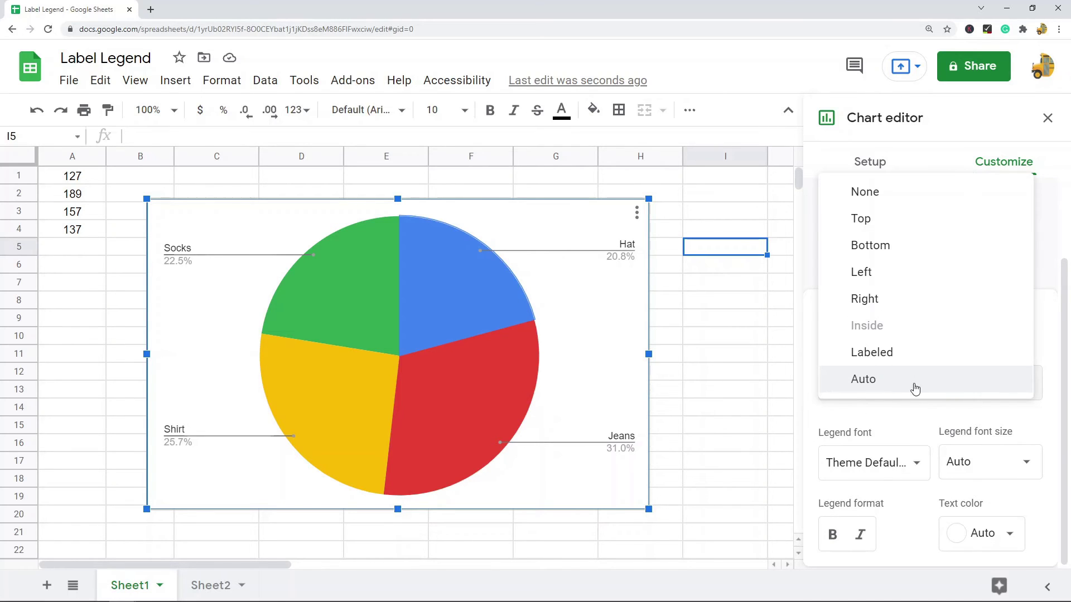
pyautogui.click(887, 222)
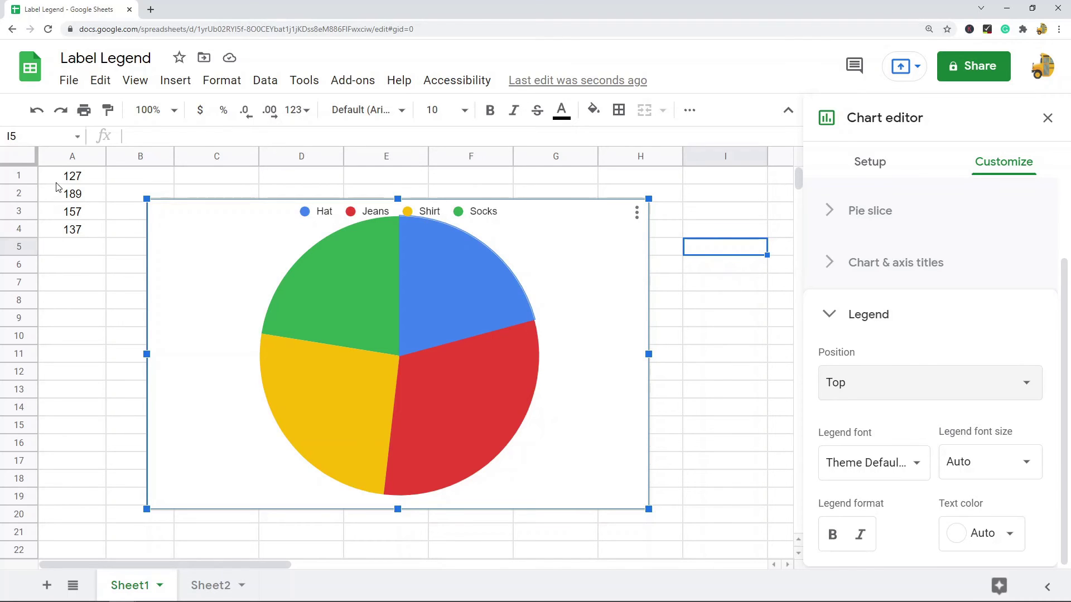
pyautogui.click(204, 586)
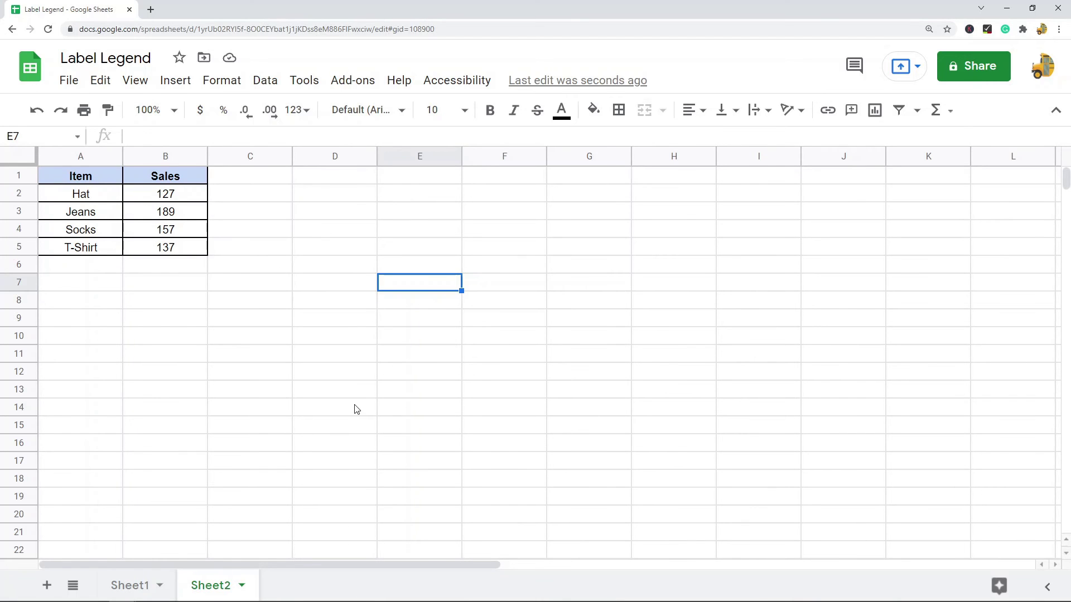
pyautogui.click(137, 585)
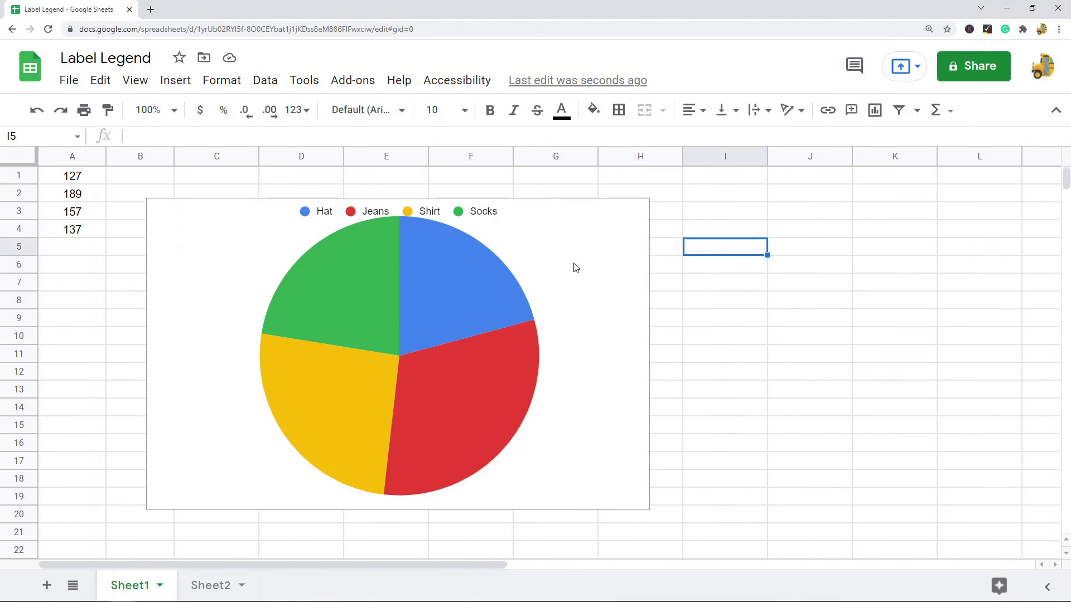
pyautogui.click(413, 265)
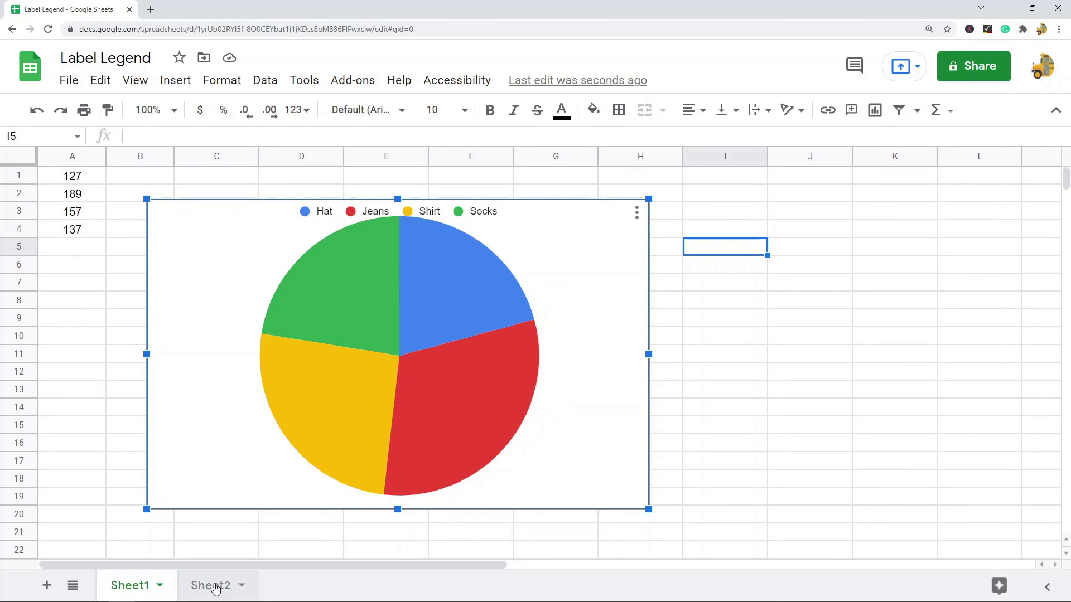
pyautogui.moveTo(78, 176); pyautogui.dragTo(86, 235)
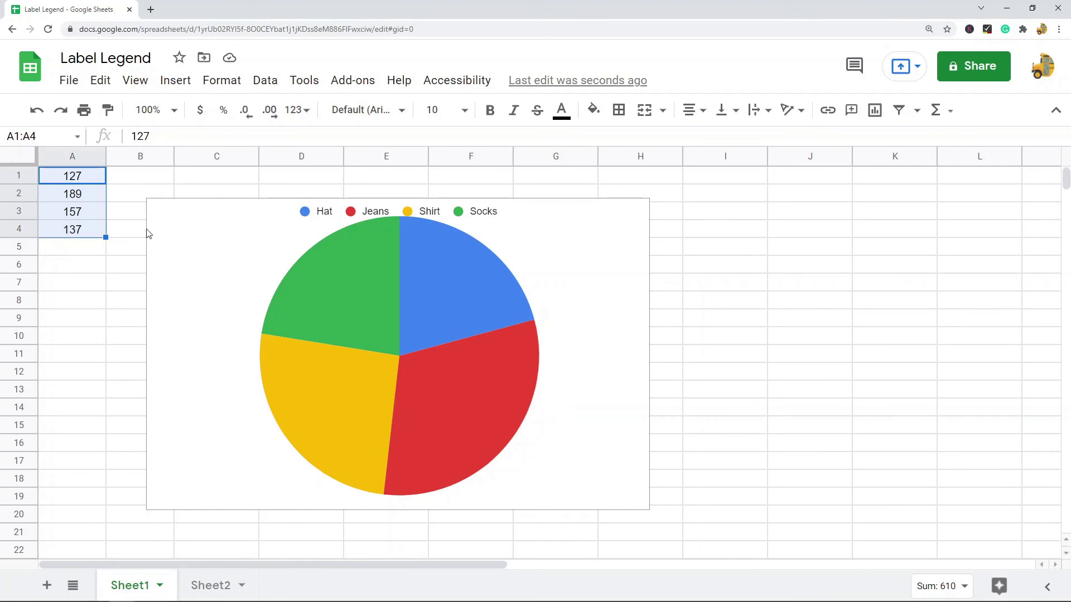
pyautogui.click(217, 591)
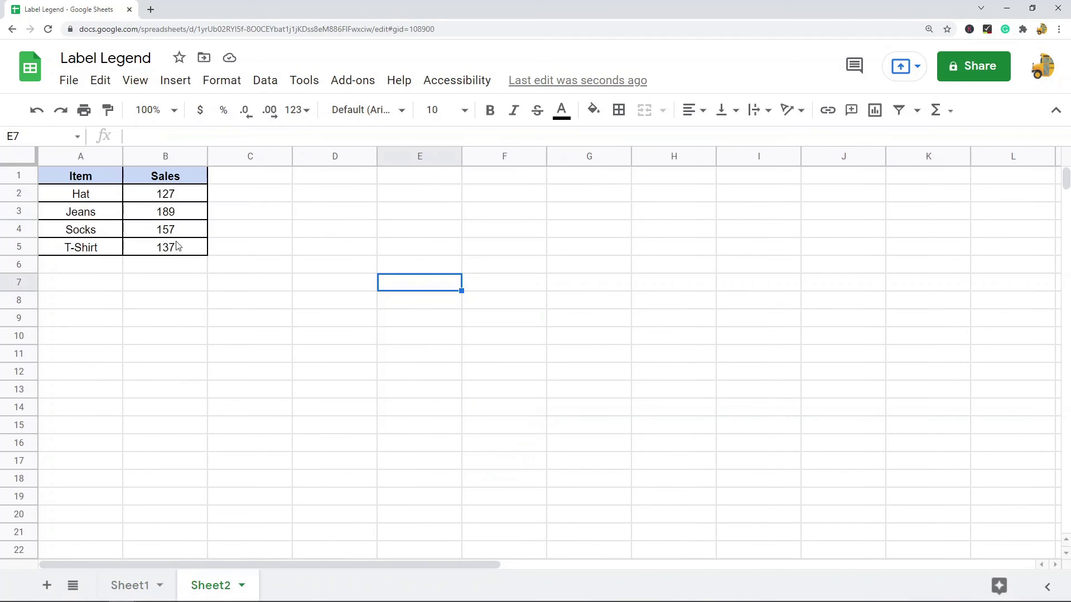
# Select the Item and Sales table A1:B5 on Sheet2 and insert a pie chart from it.
pyautogui.moveTo(72, 183); pyautogui.dragTo(158, 253)
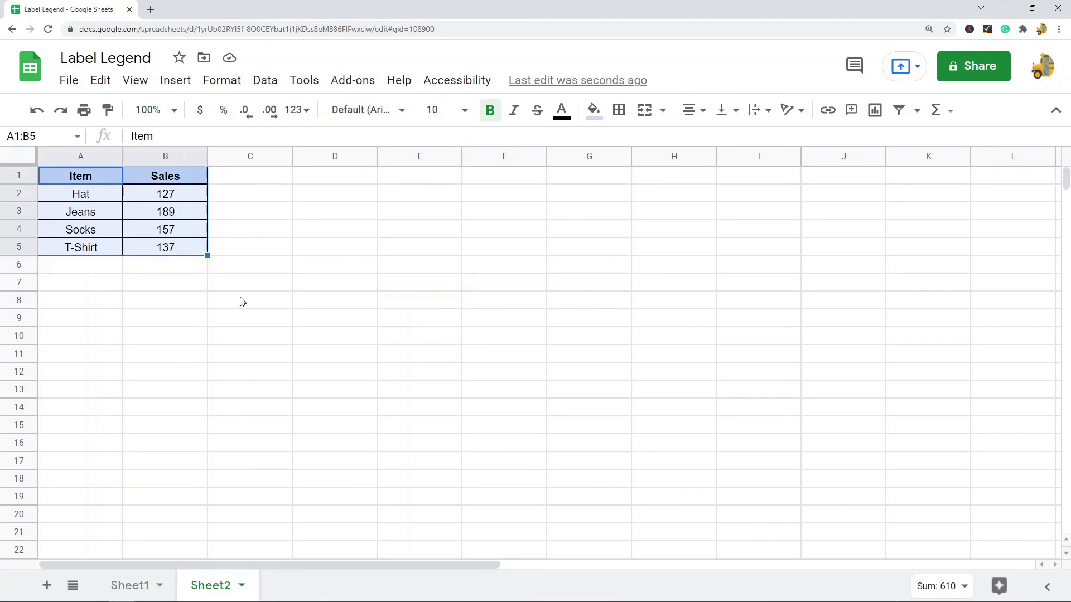
pyautogui.click(281, 363)
pyautogui.moveTo(99, 179); pyautogui.dragTo(169, 248)
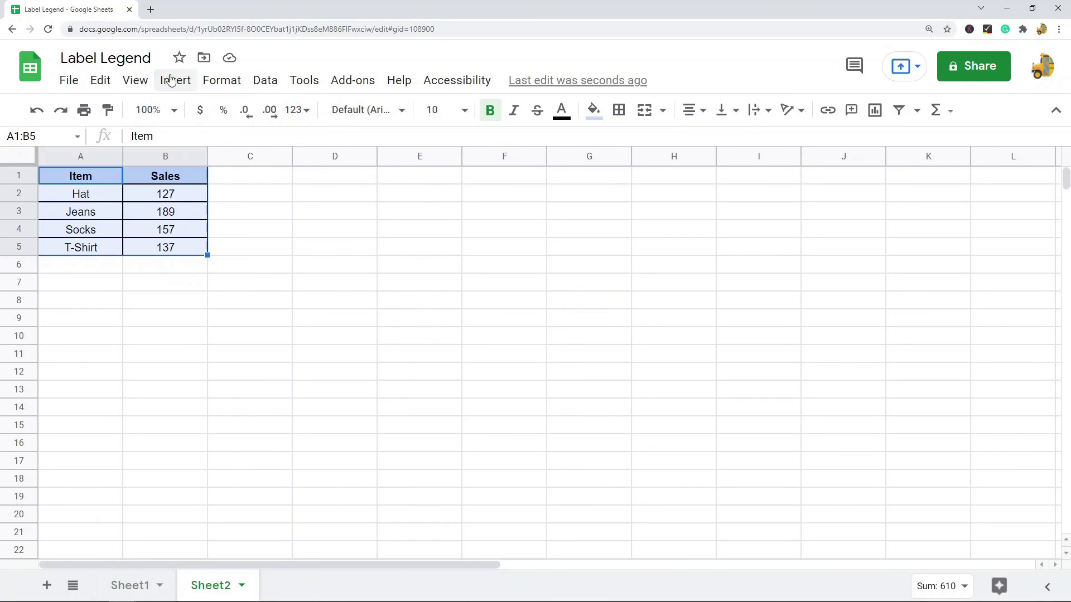
pyautogui.click(221, 79)
pyautogui.click(175, 79)
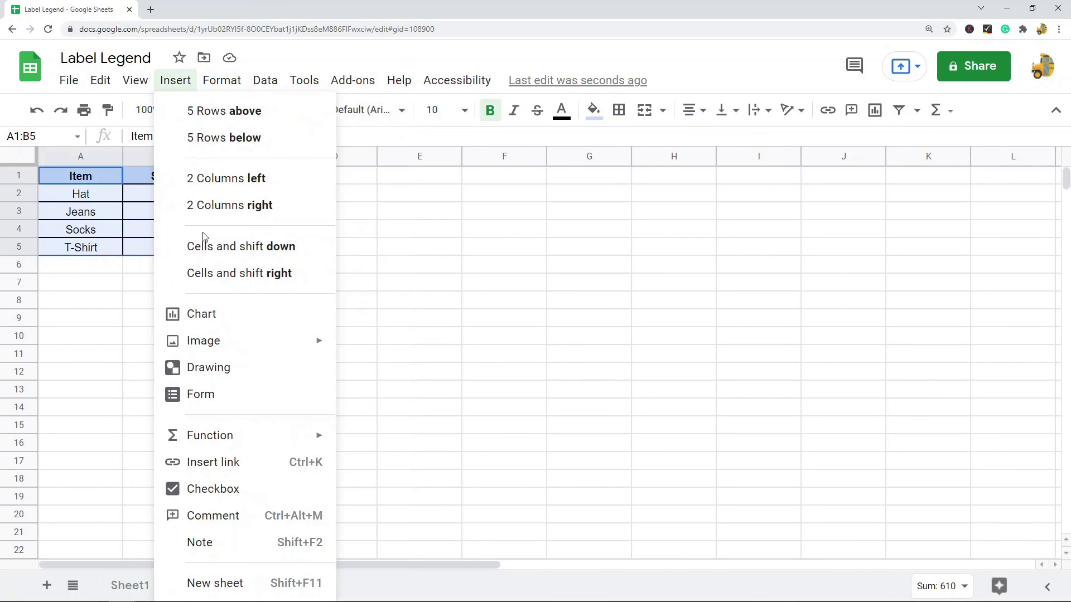
pyautogui.click(203, 311)
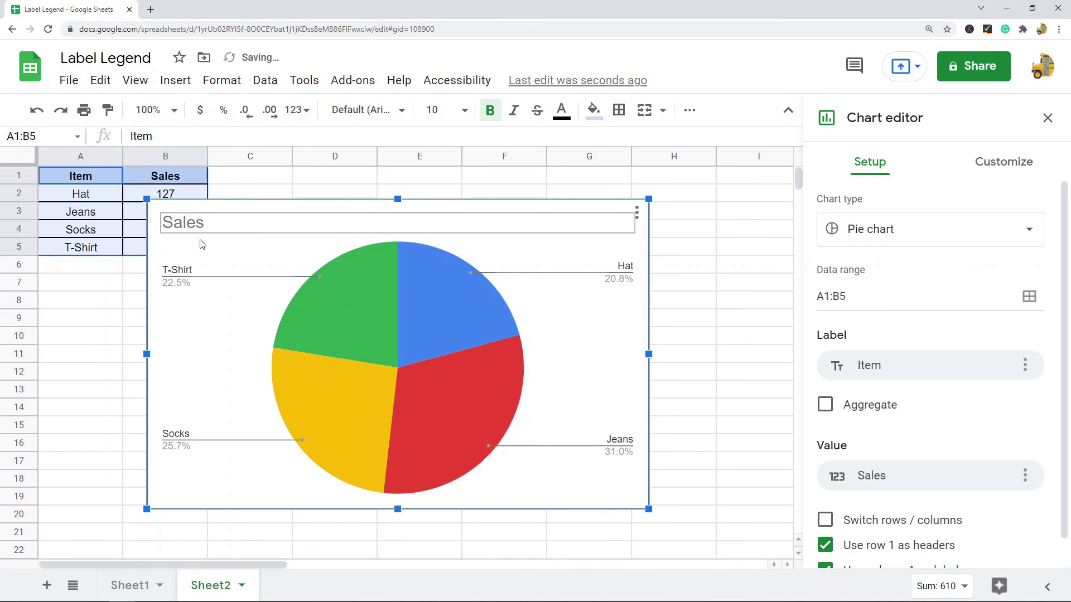